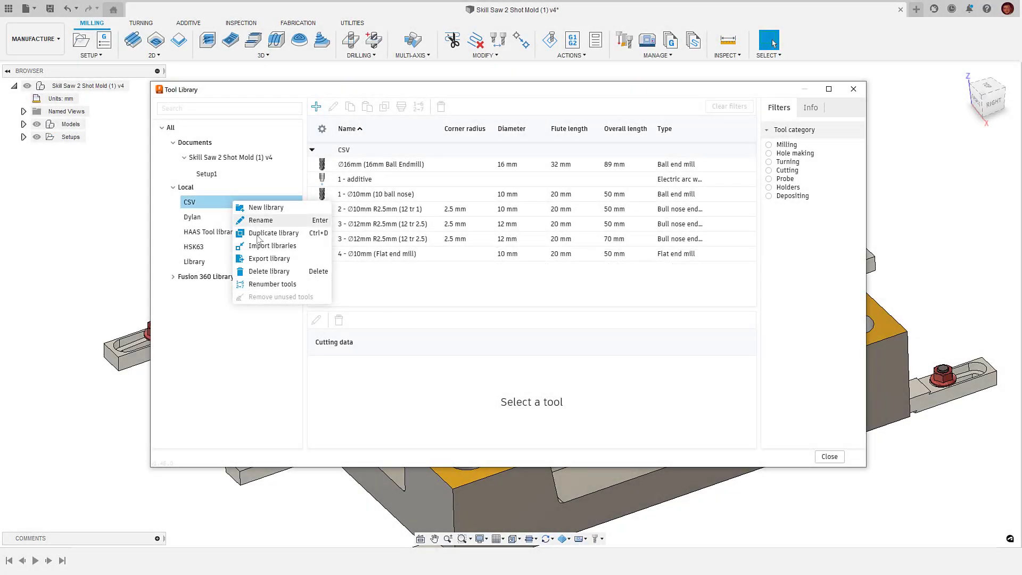
Export the CSV tool library under the file name 'Tool Library' and choose its file type
click(264, 258)
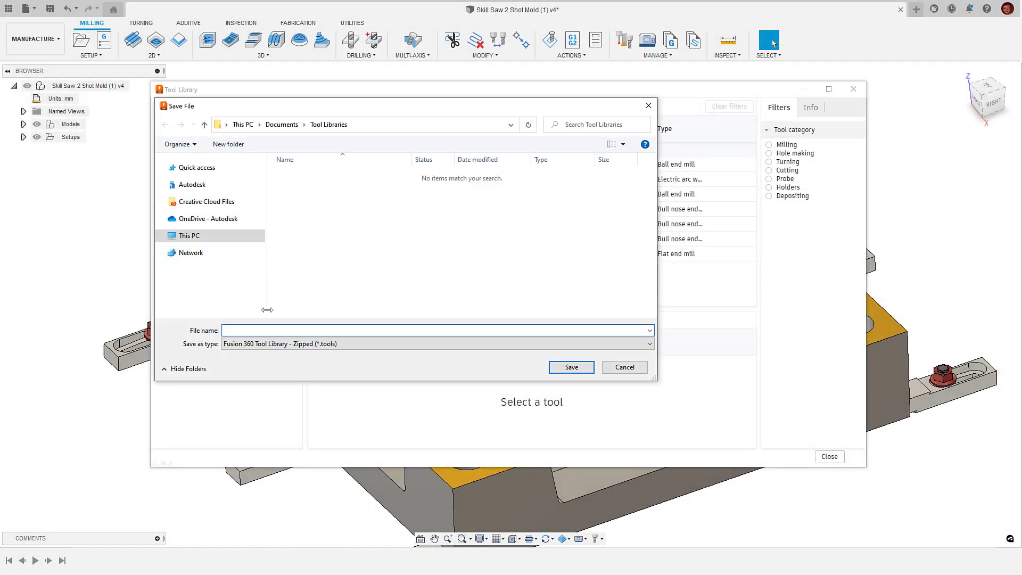
text(Tool Library)
click(255, 344)
Save as Comma-Separated Values, then open the exported Tool Library file in Excel
click(259, 378)
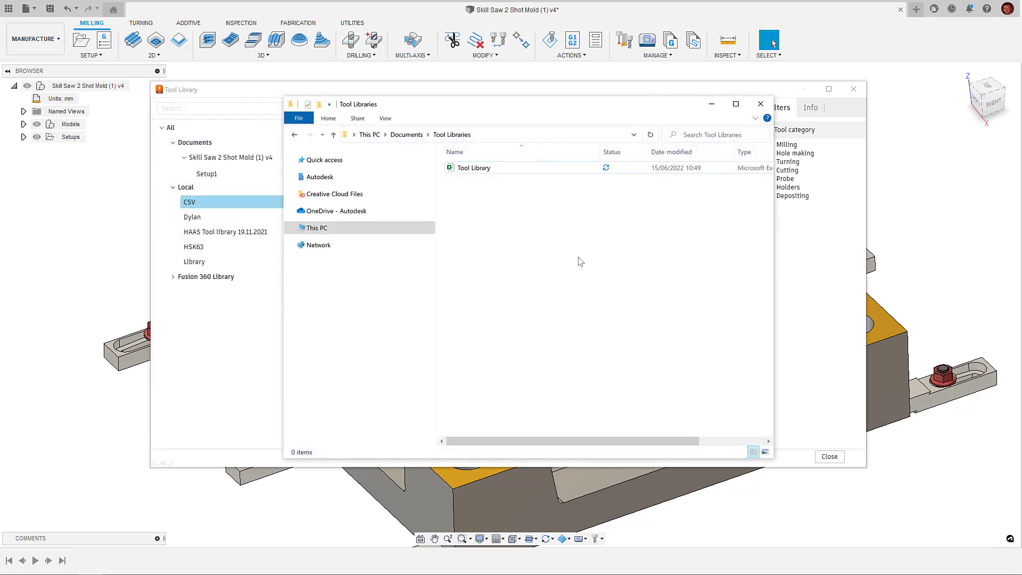
click(521, 170)
double_click(521, 169)
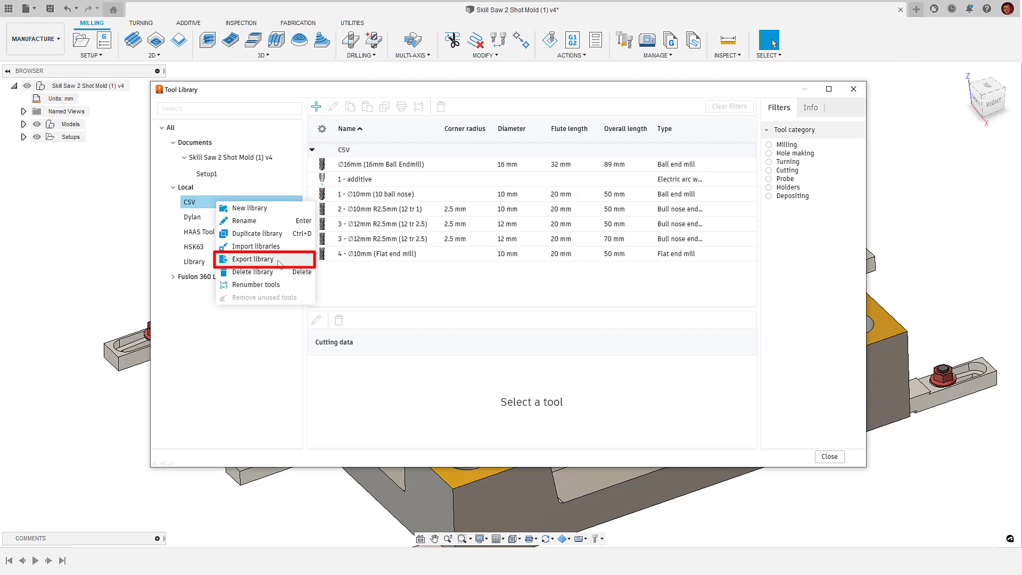
Export the CSV library as a comma-separated file named Export and select it in Explorer
click(279, 261)
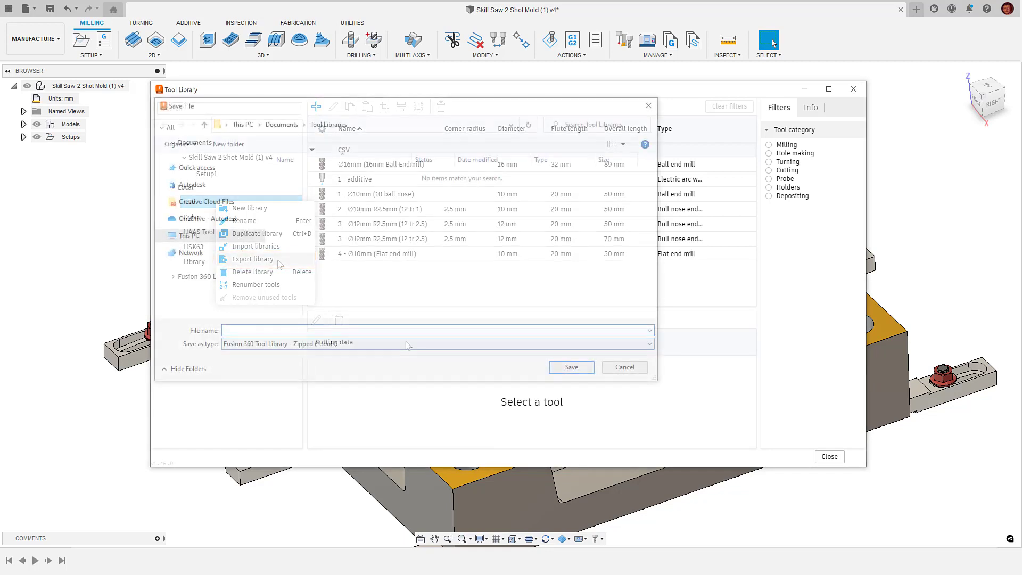
click(406, 343)
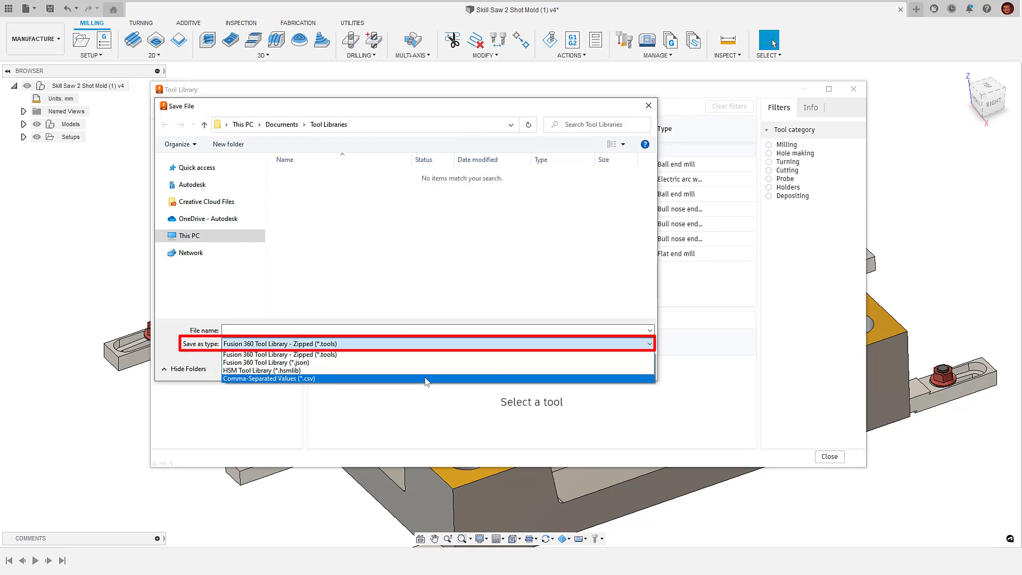
click(425, 379)
click(325, 330)
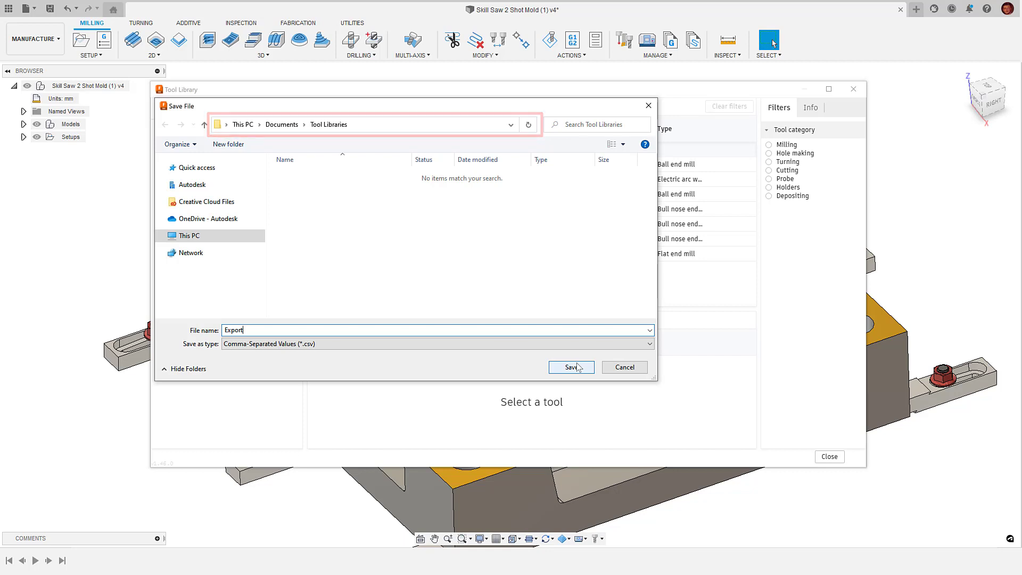
click(571, 367)
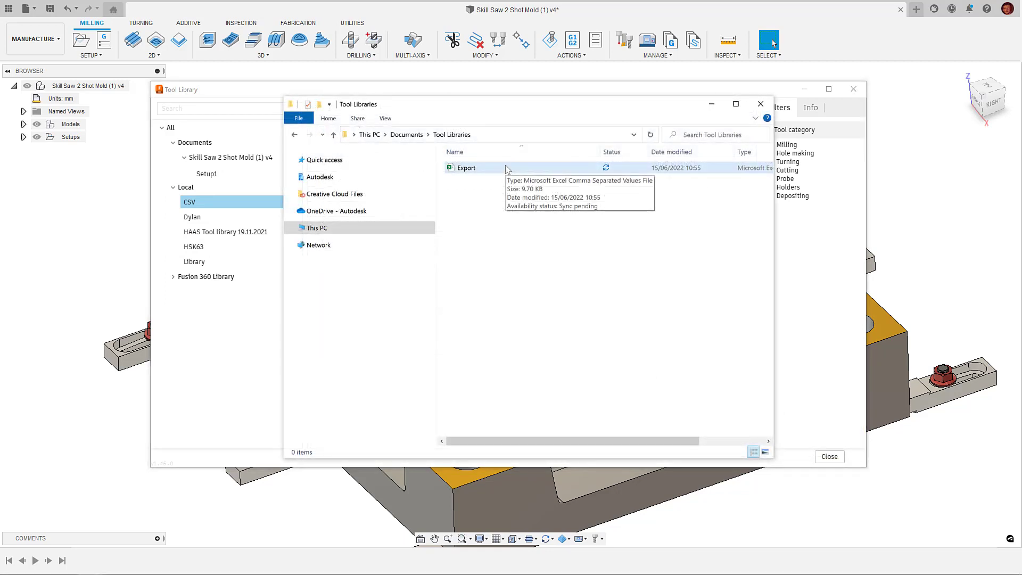
click(506, 166)
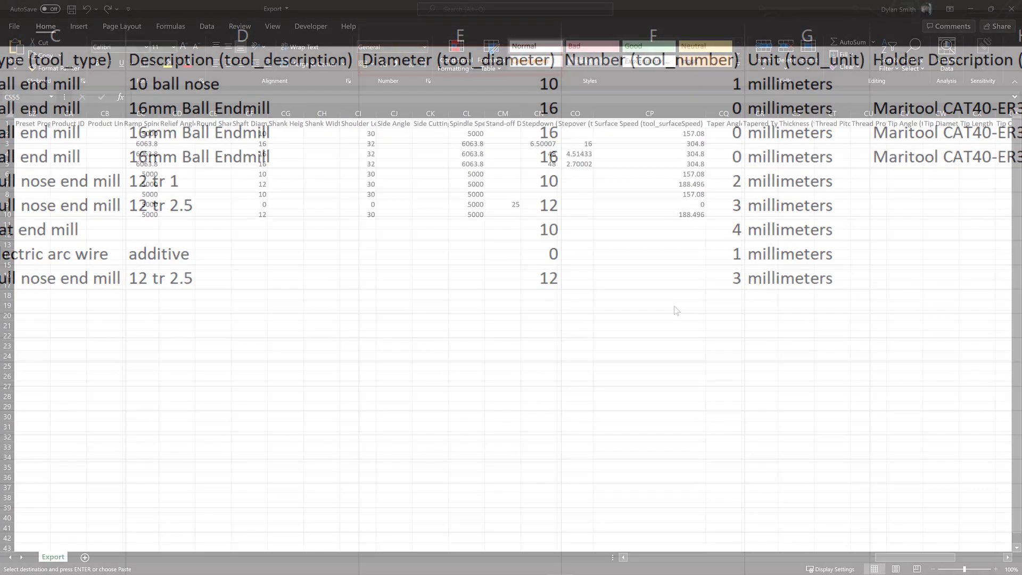
Move the Surface Speed column from CP into column E beside Description
right_click(659, 114)
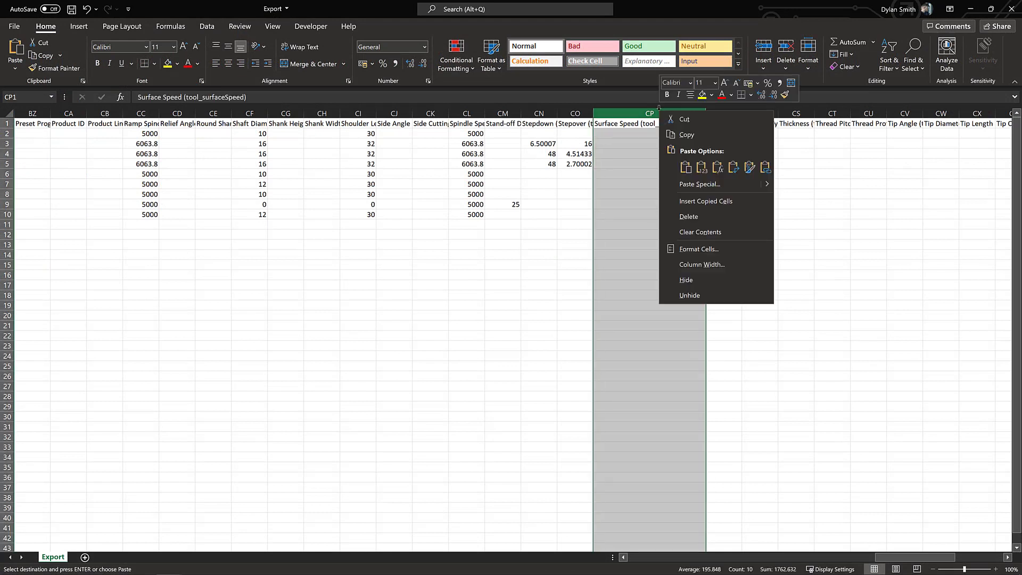
click(683, 124)
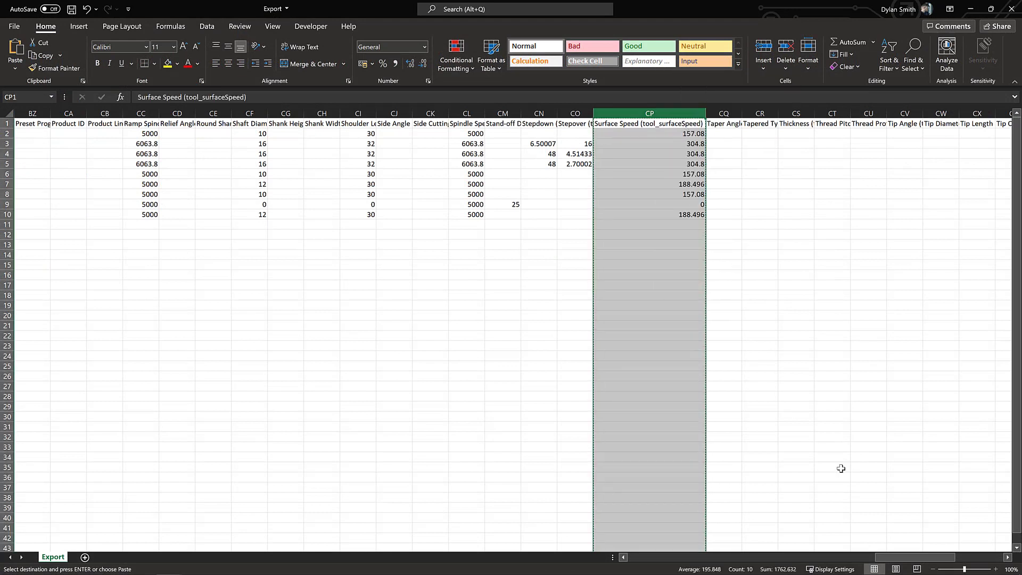
drag(913, 557, 622, 557)
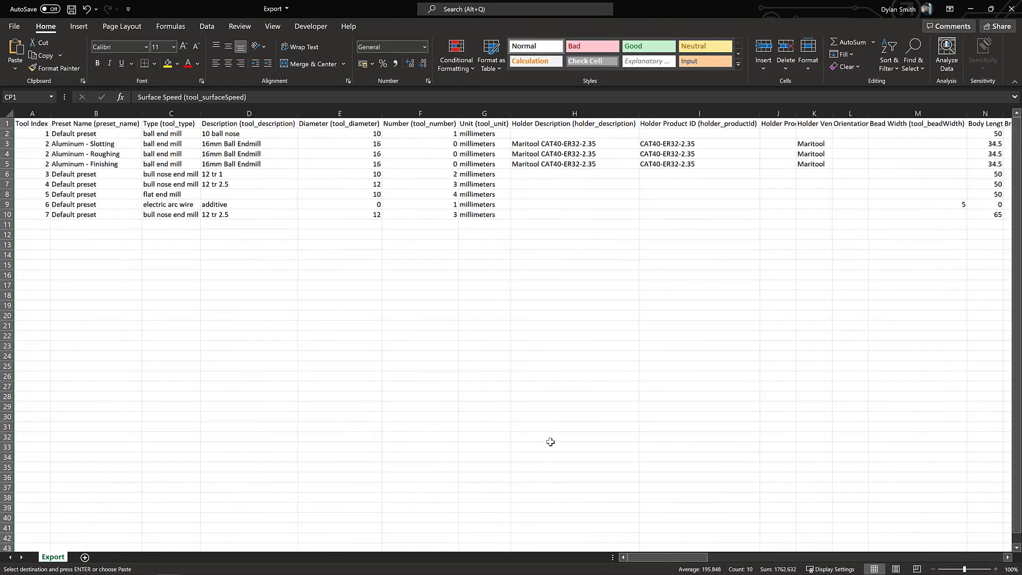
right_click(346, 109)
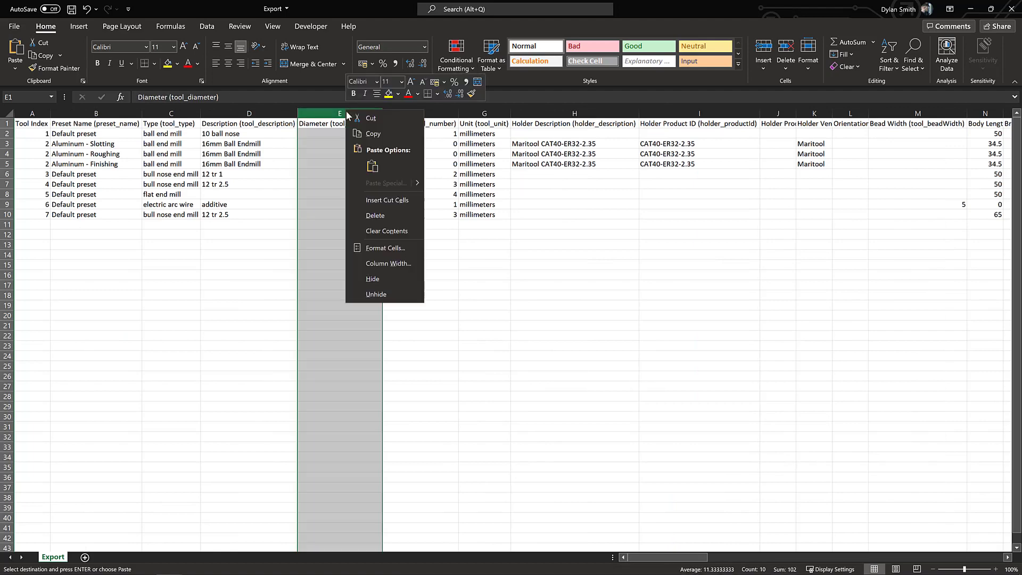
click(369, 163)
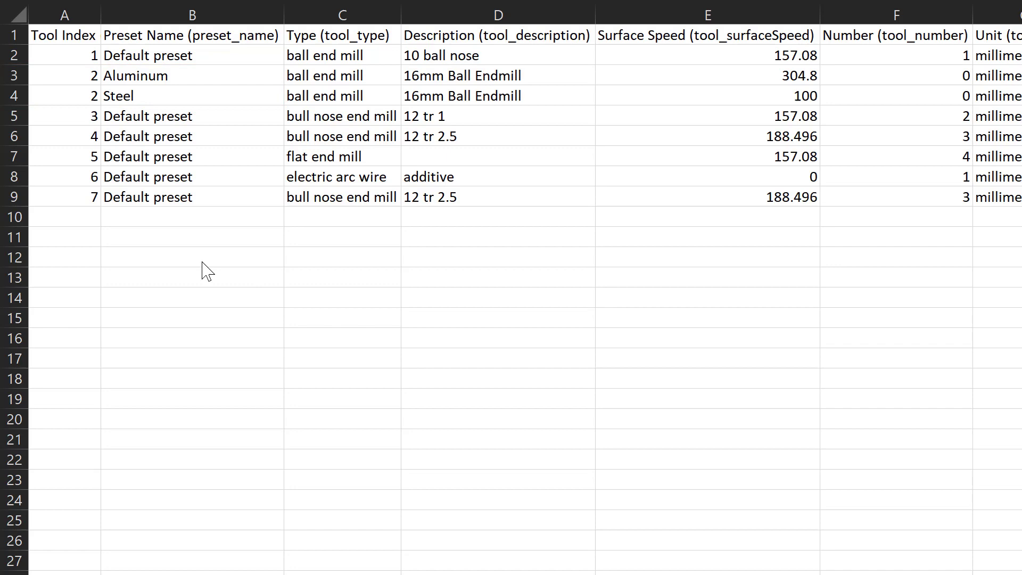
Copy the Steel preset row 4 into empty row 10
click(14, 96)
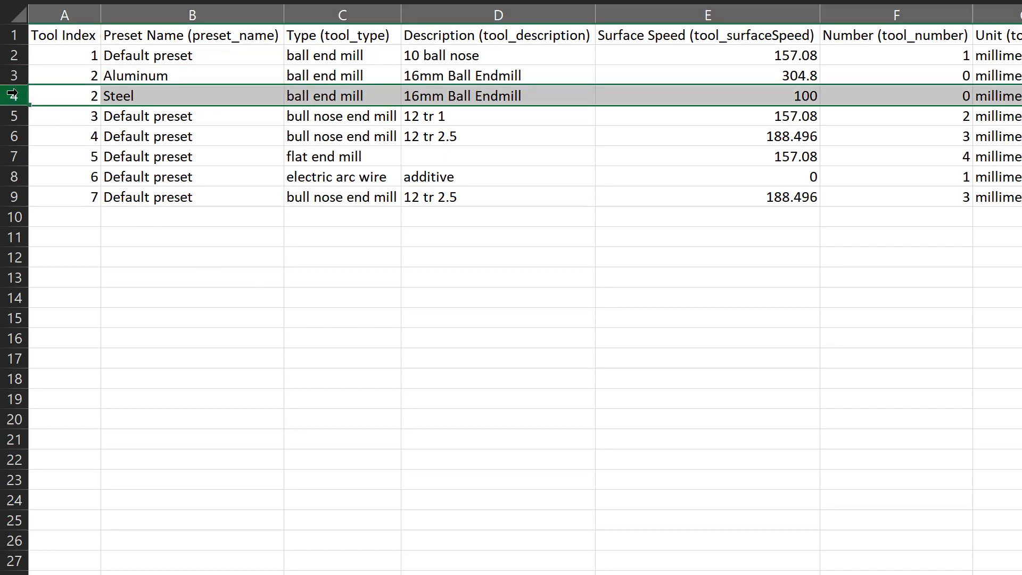
right_click(20, 94)
click(42, 139)
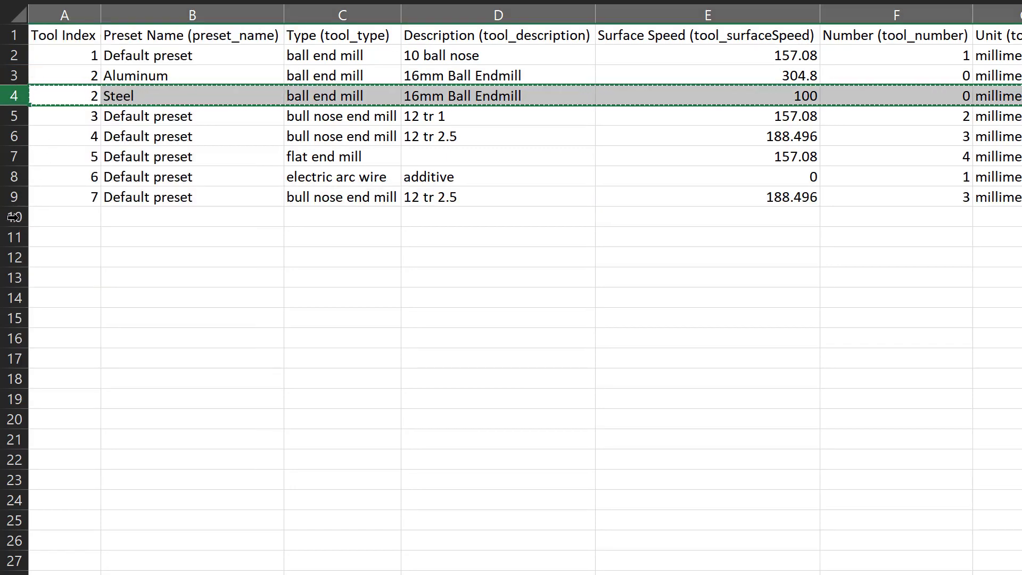
click(14, 216)
right_click(15, 216)
click(67, 337)
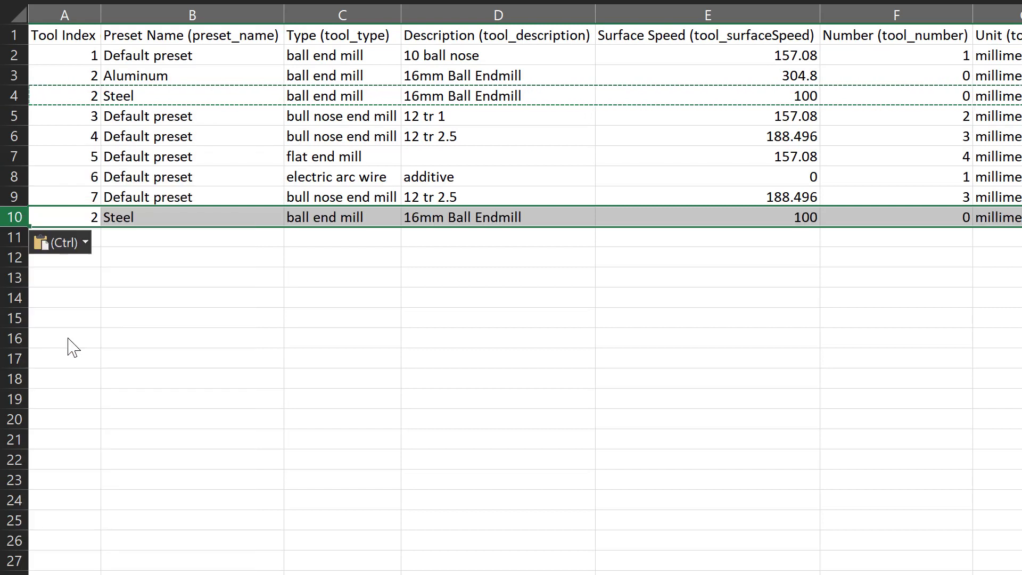
Change the copied row's tool index in A10 from 2 to 8
double_click(83, 217)
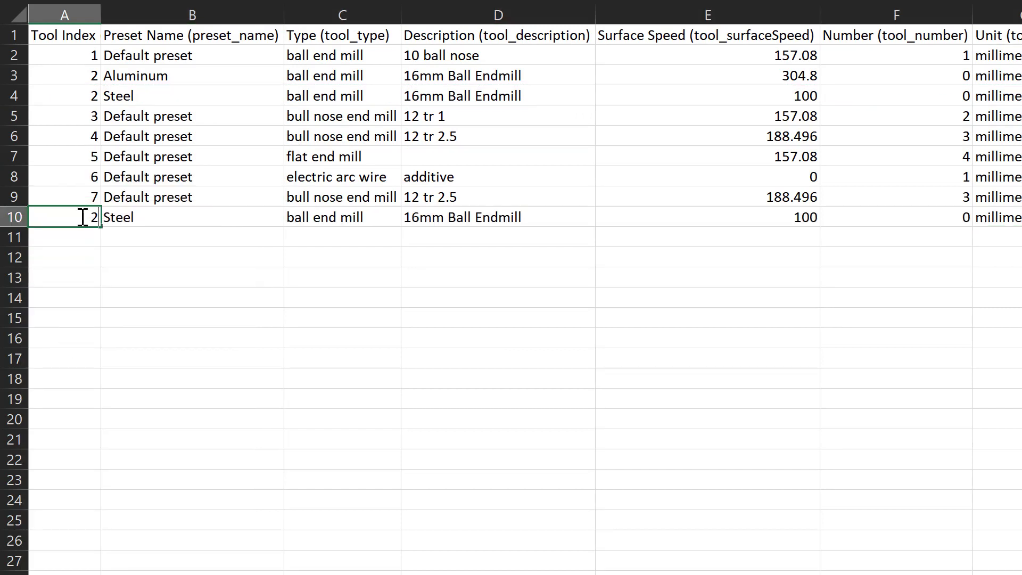
double_click(83, 218)
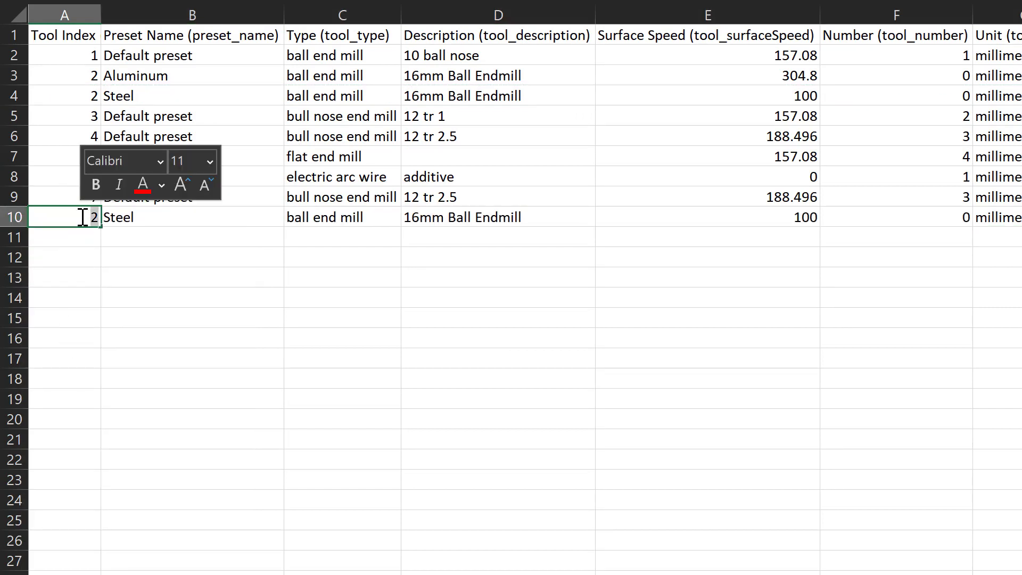
text(8)
key(Return)
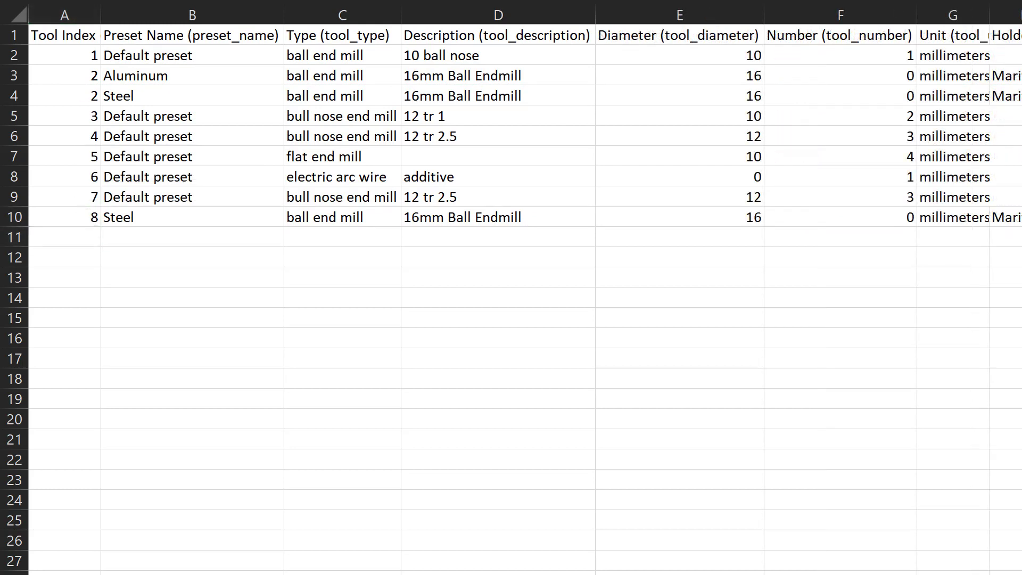
Set the Aluminum preset's diameter in cell E3 to 12
click(741, 76)
text(12)
key(Return)
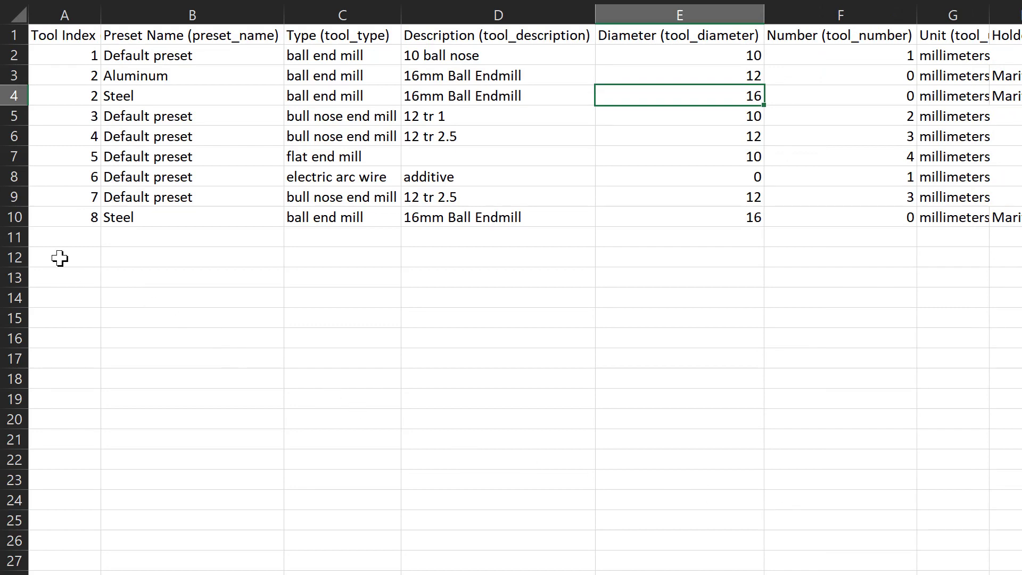
Copy the tool 8 row into row 11 and rename its preset to Aluminum
right_click(16, 217)
click(48, 263)
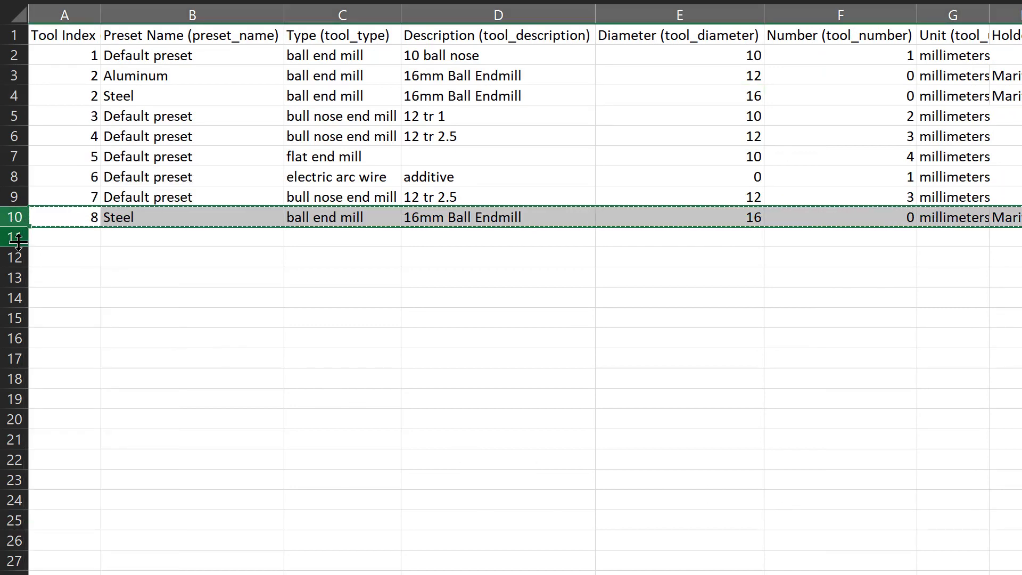
right_click(13, 237)
click(71, 354)
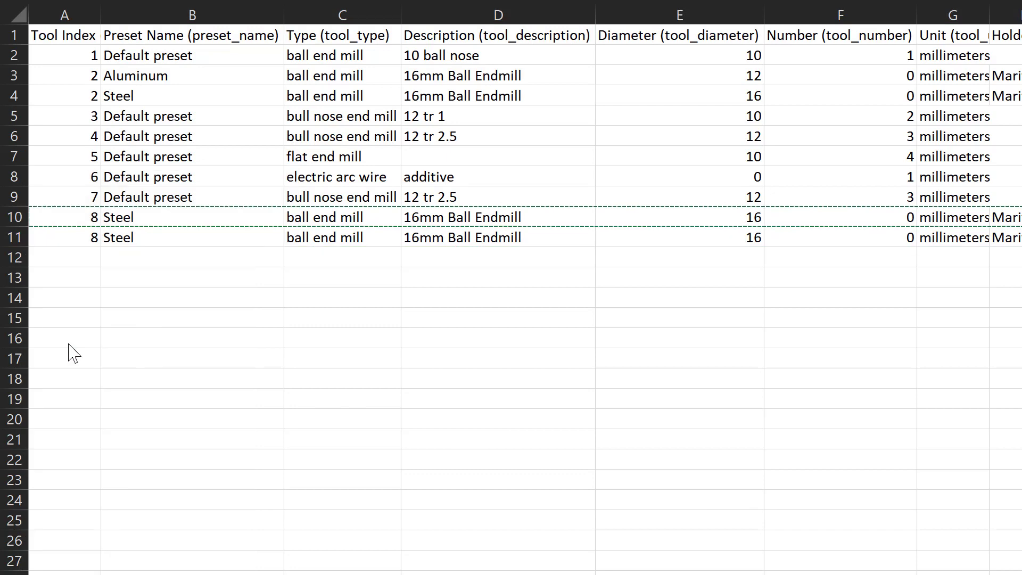
double_click(138, 239)
text(Aluminum)
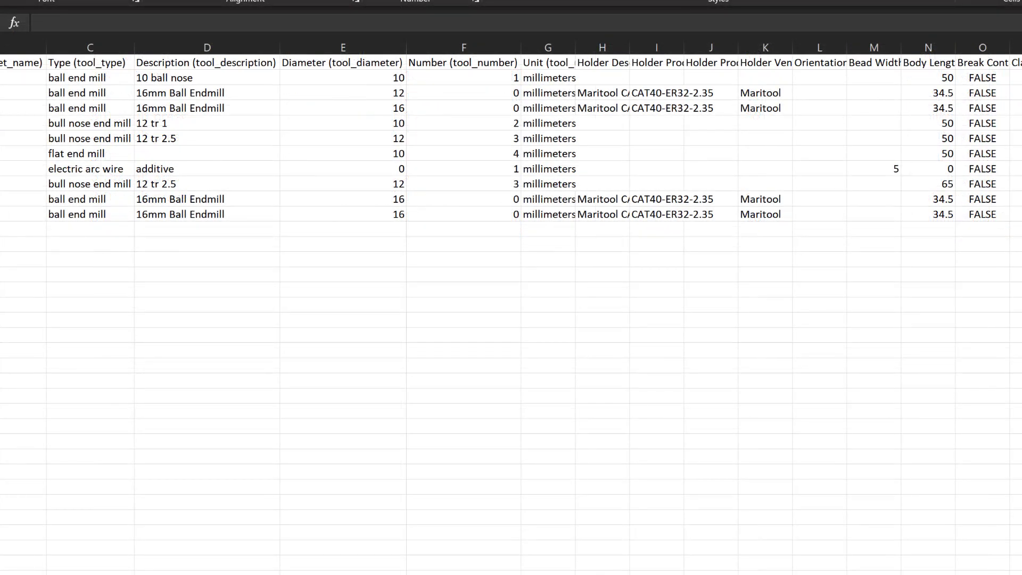
Change the three bull nose rows' (5, 6, 9) corner radius cells from 2.5 to 1.5
key(shift+space)
key(shift+Down)
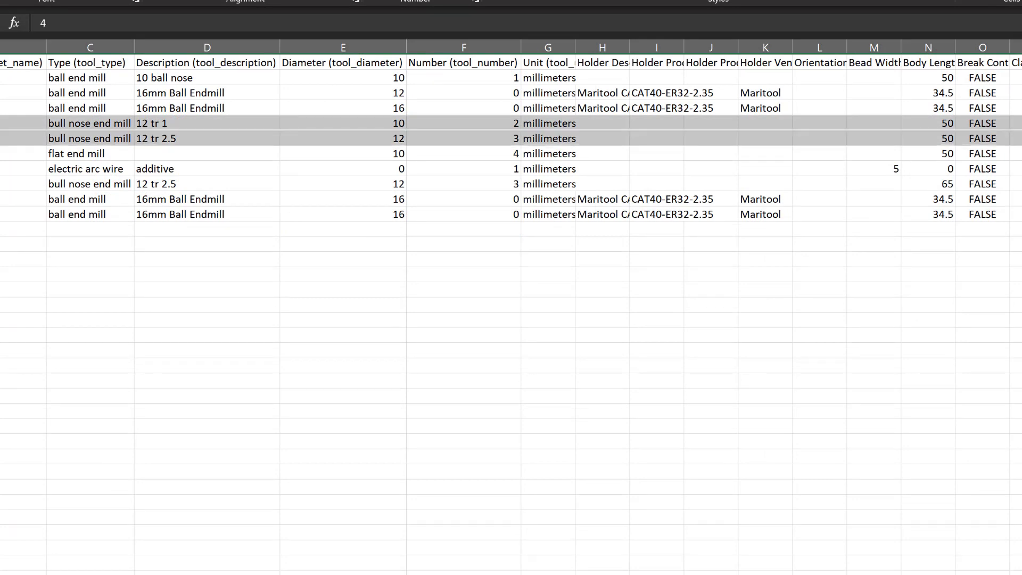
ctrl+click(5, 184)
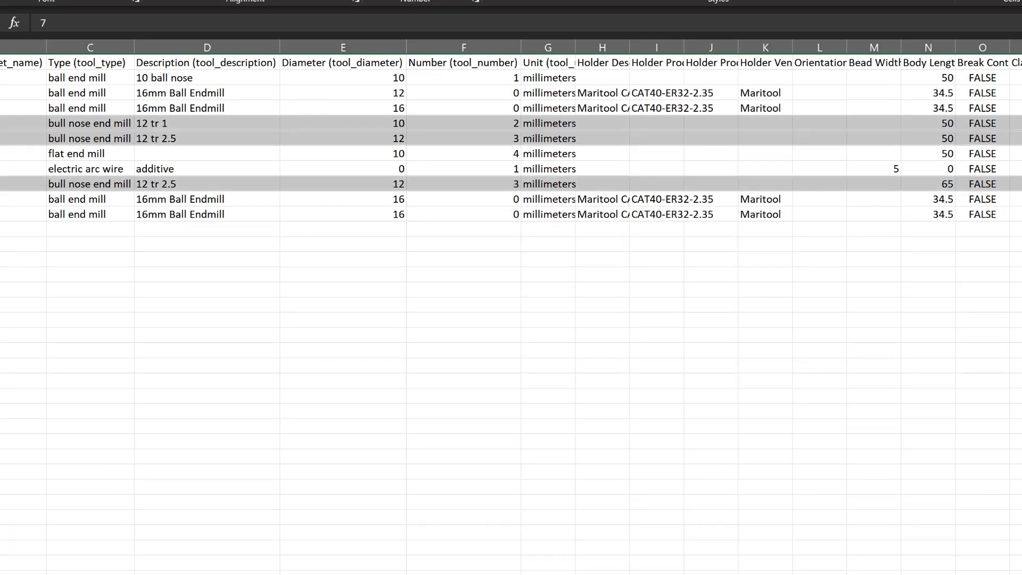
scroll(511, 306, right, 6)
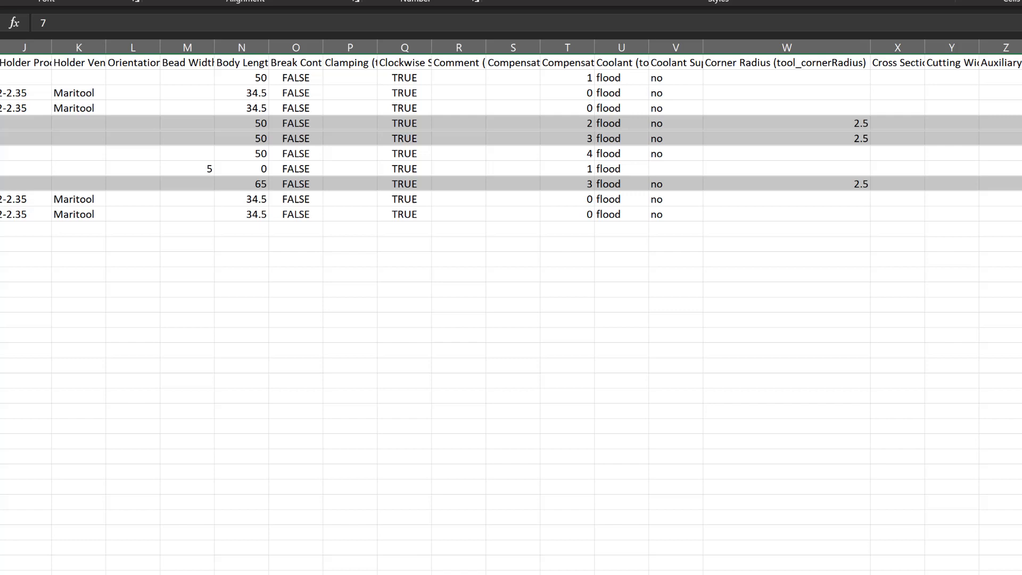
scroll(780, 180, right, 1)
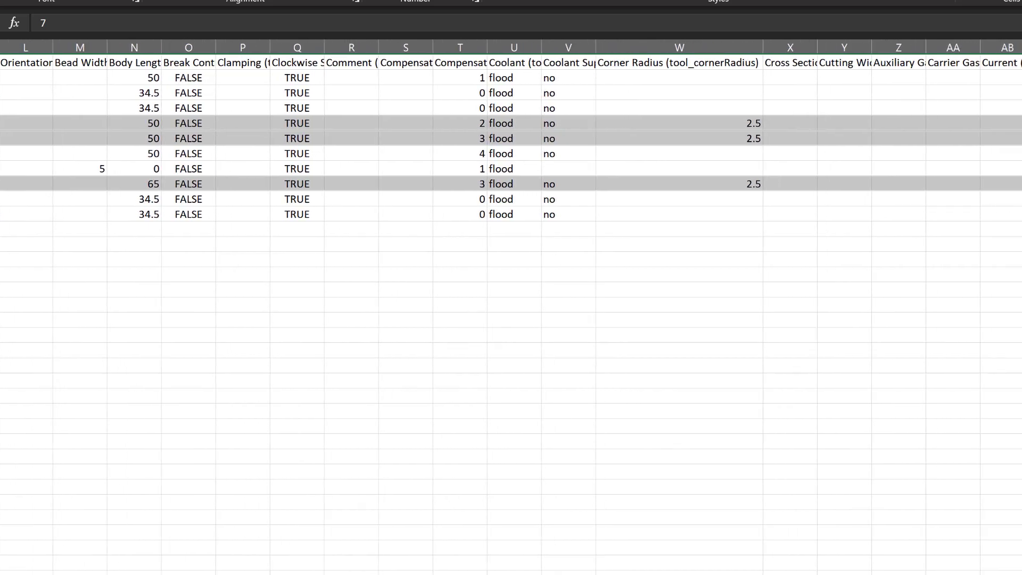
click(762, 127)
ctrl+click(766, 137)
ctrl+click(760, 185)
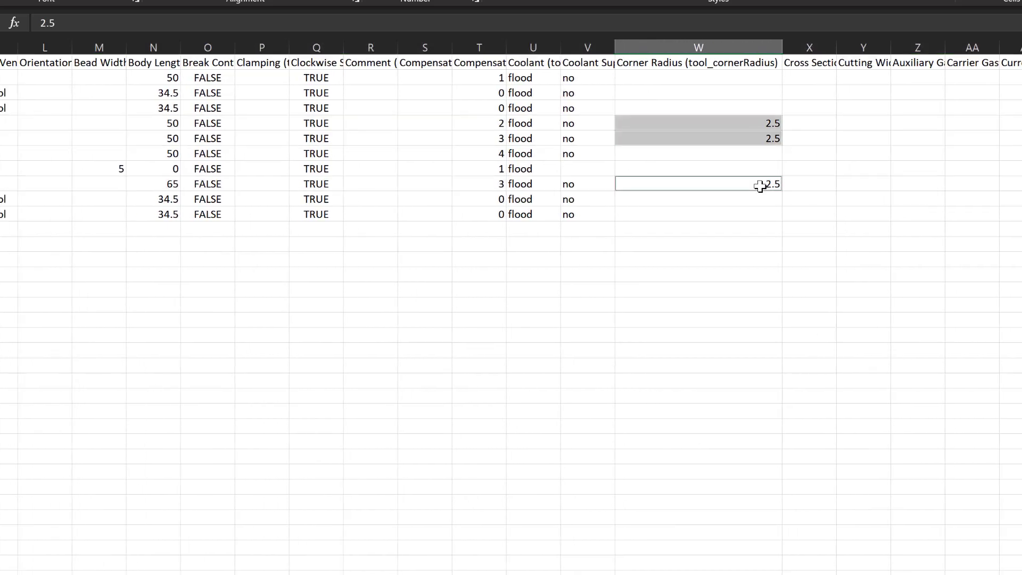
text(1.5)
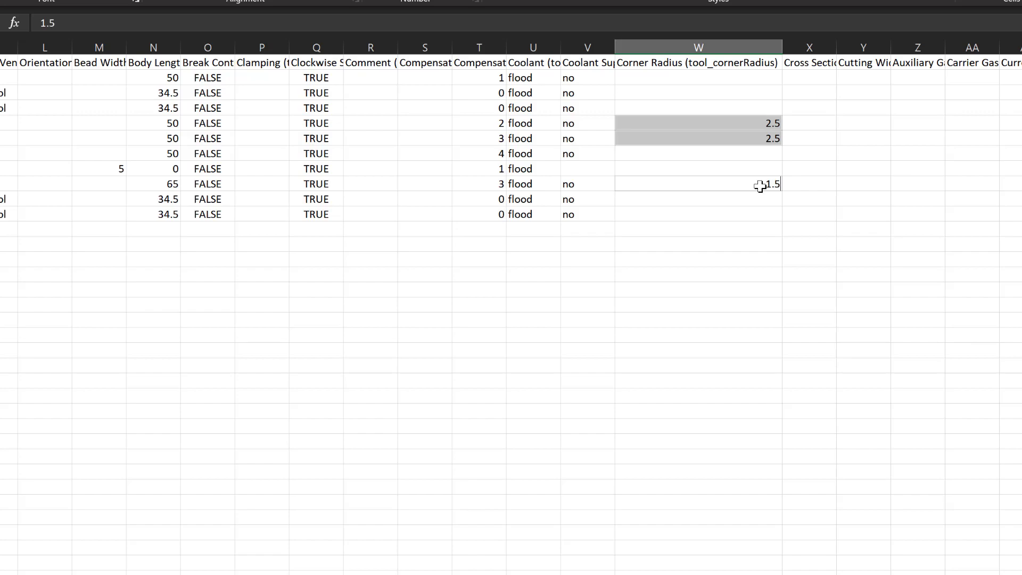
key(ctrl+Return)
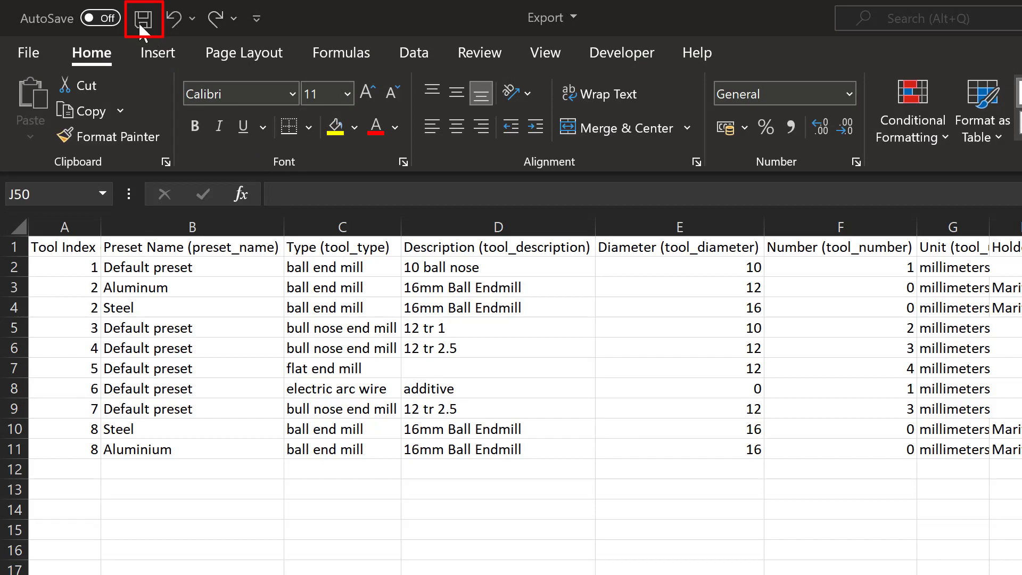
Save the edited sheet, then import the Export file into Fusion's CSV tool library
click(140, 24)
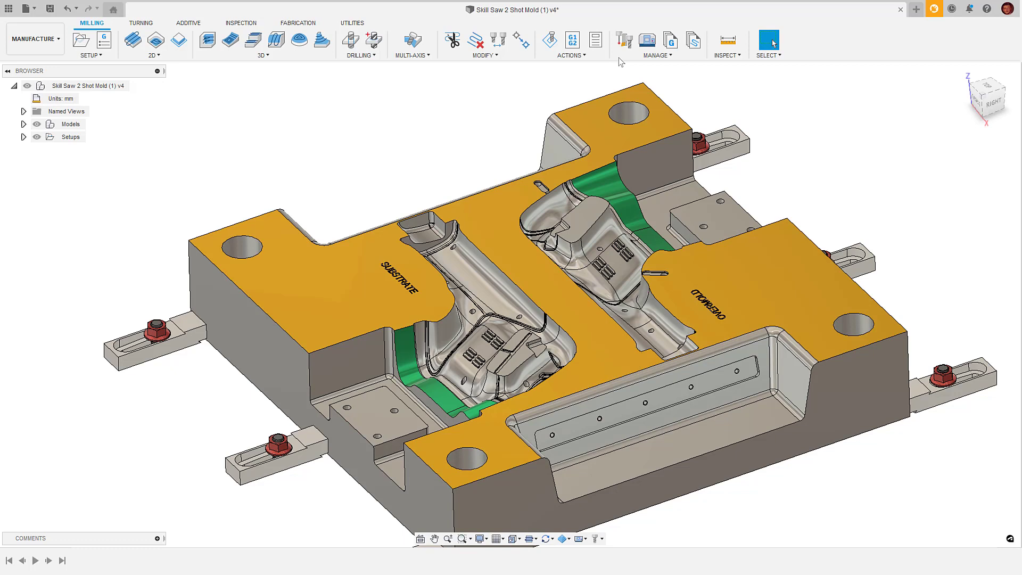
click(624, 40)
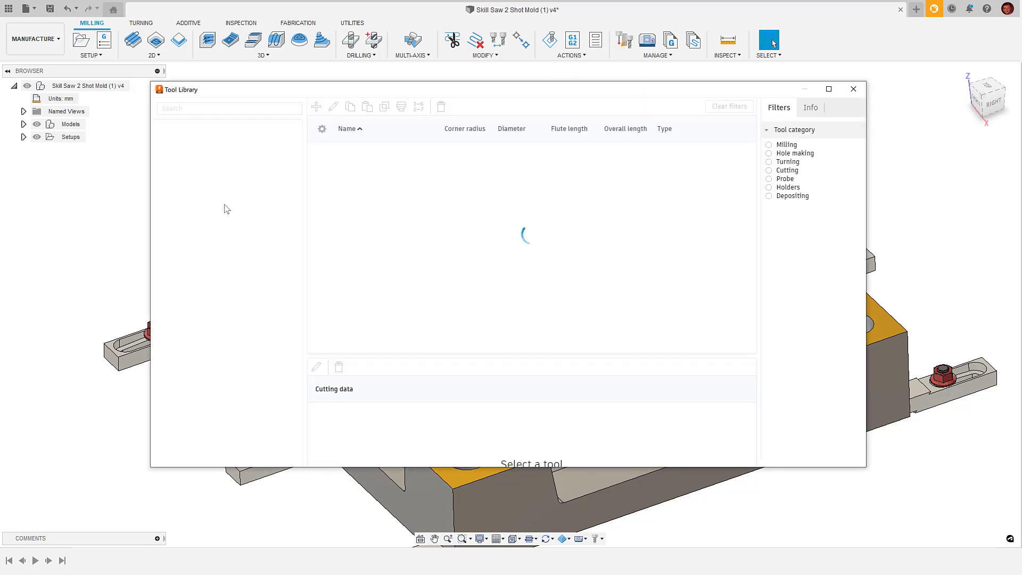
click(225, 205)
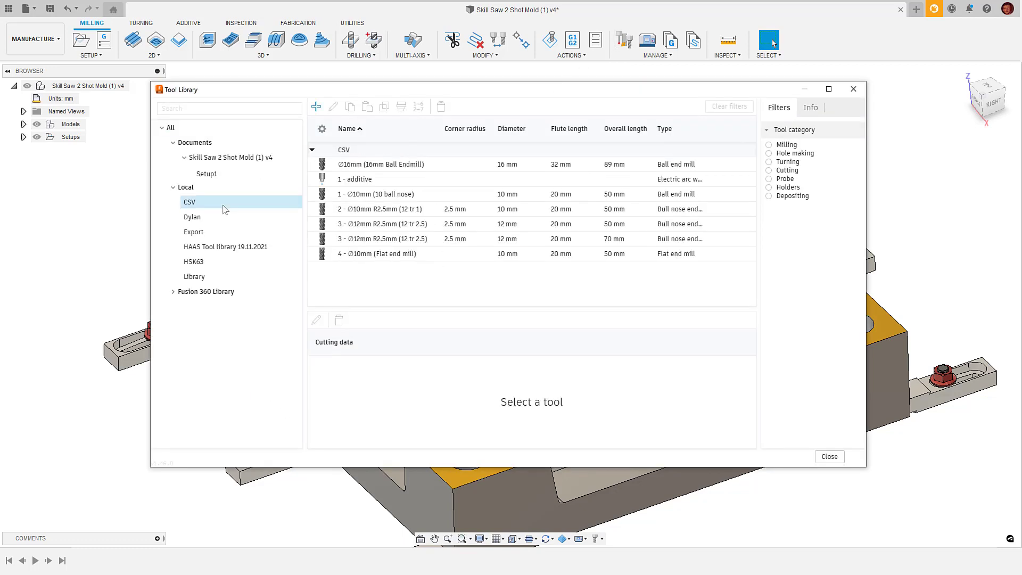
right_click(242, 206)
click(279, 248)
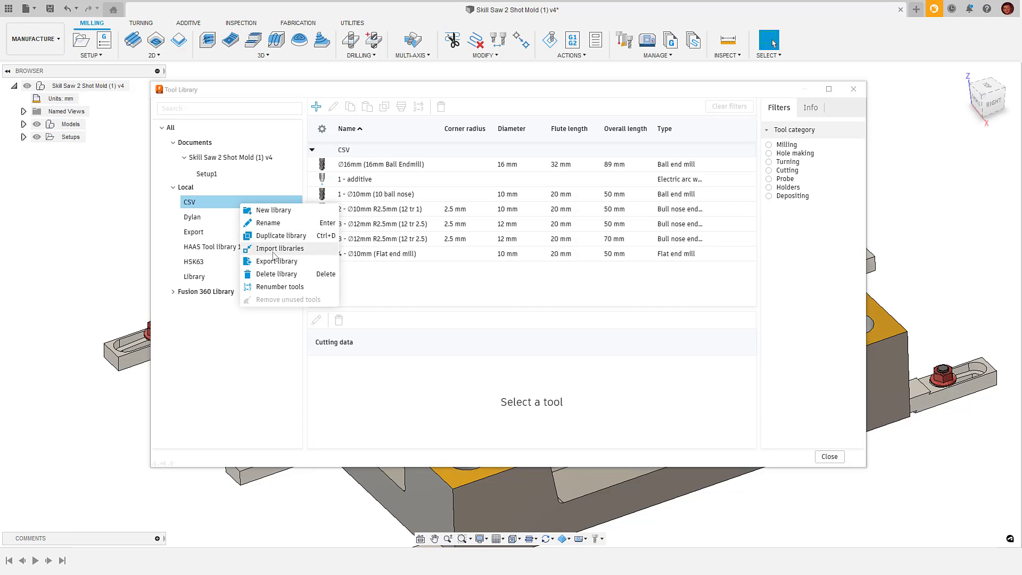
click(272, 176)
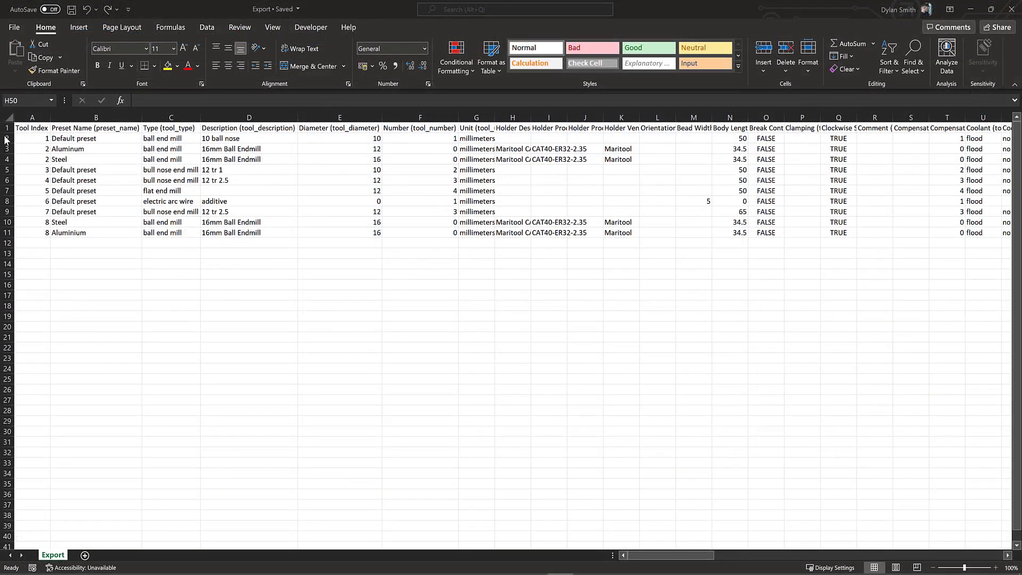
Copy Excel rows 2 to 4 holding the first tools
click(7, 128)
drag(7, 139, 7, 160)
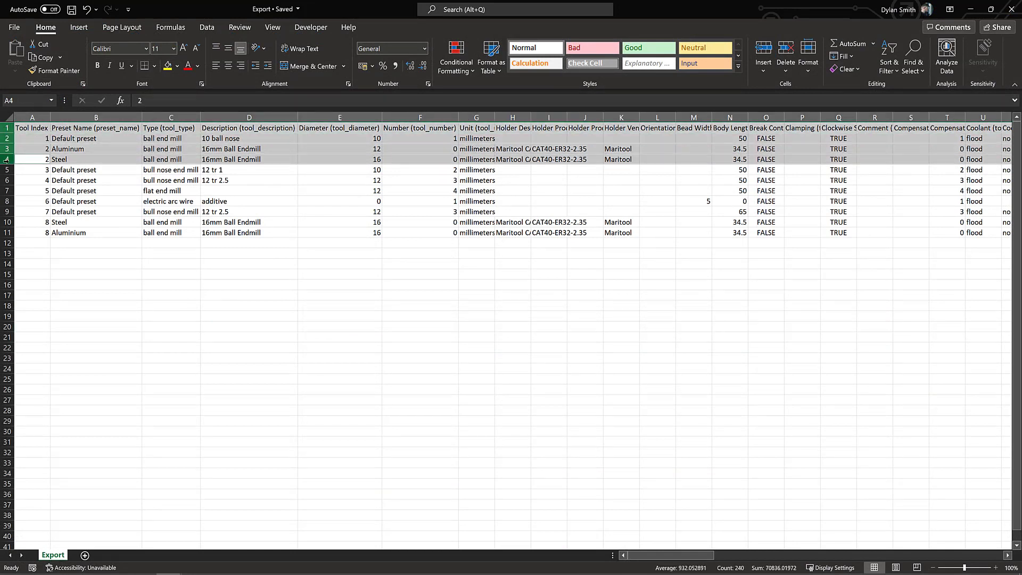
right_click(7, 160)
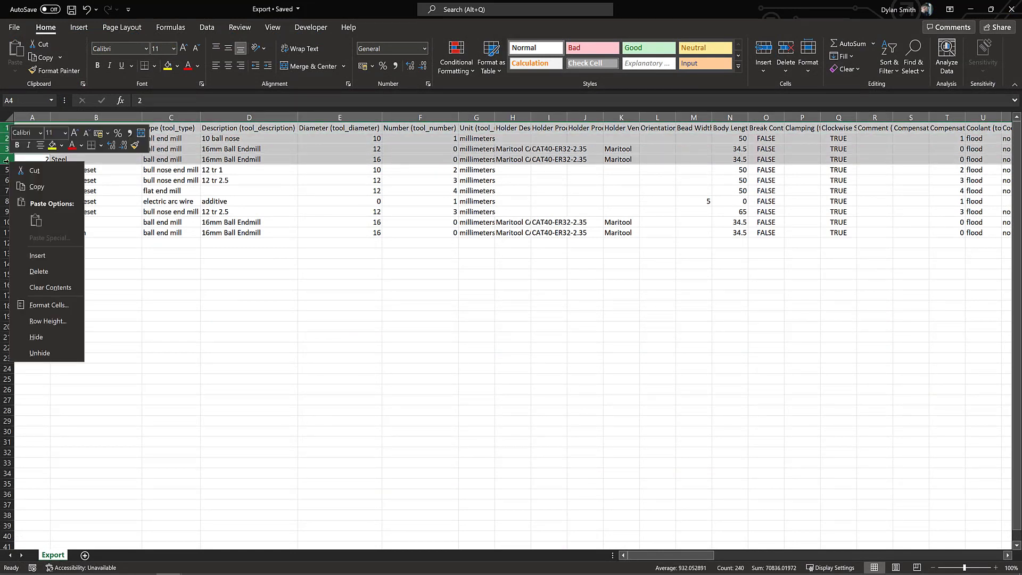
click(55, 186)
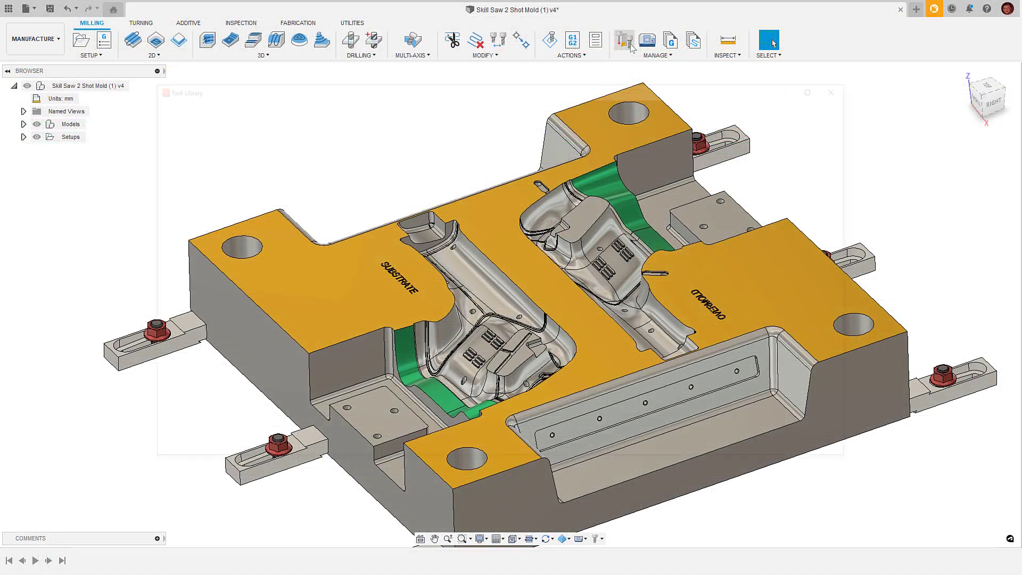
Paste the copied tools into Fusion 360's CSV library tool list
click(624, 40)
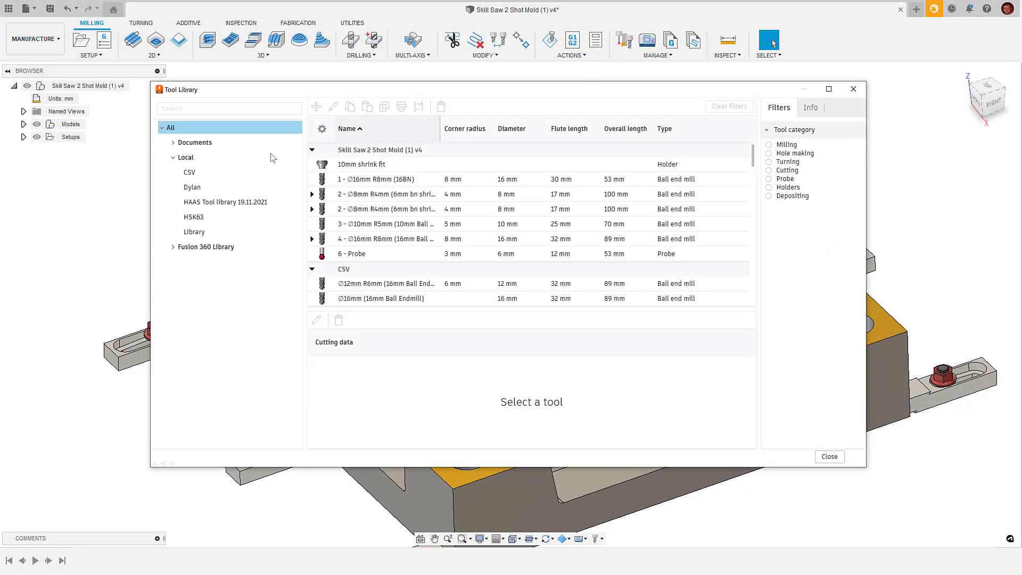
click(228, 170)
right_click(366, 253)
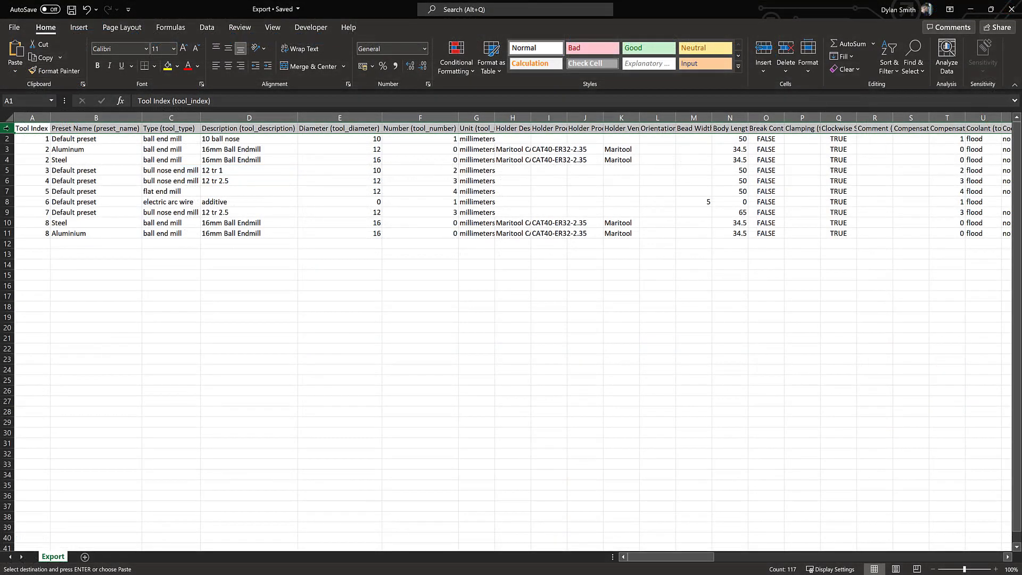
right_click(16, 130)
Paste the header row into row 14 below the table
click(31, 154)
right_click(8, 267)
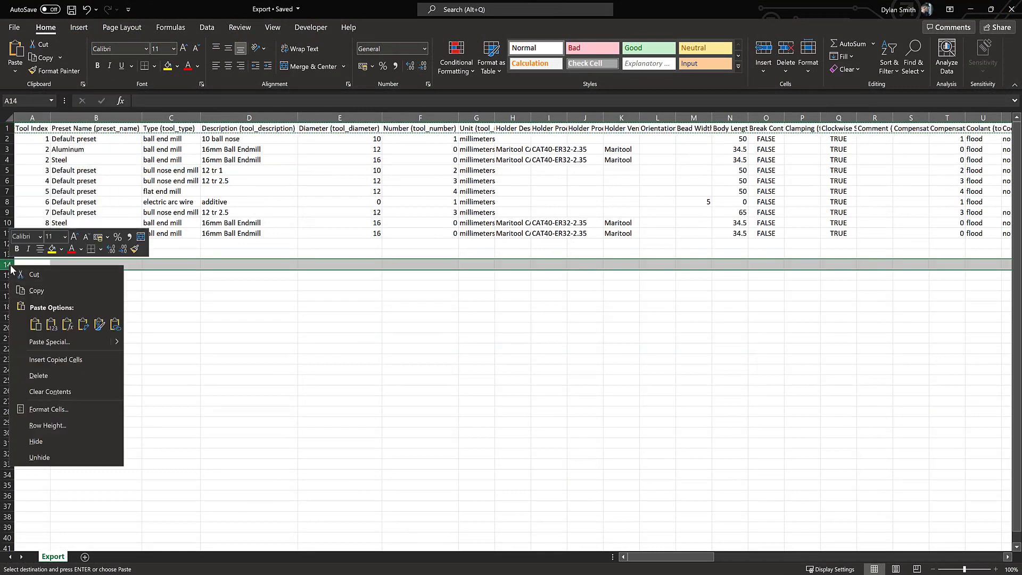
click(36, 322)
Copy rows 2, 6 and 9 into row 15 and paste them into Fusion's CSV library
click(7, 140)
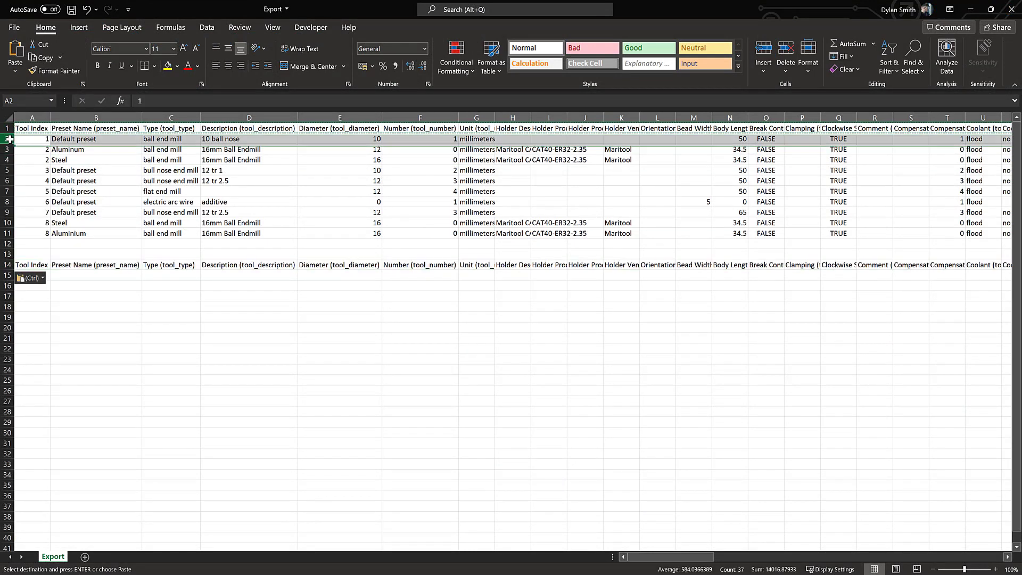
ctrl+click(11, 182)
ctrl+click(7, 212)
right_click(7, 212)
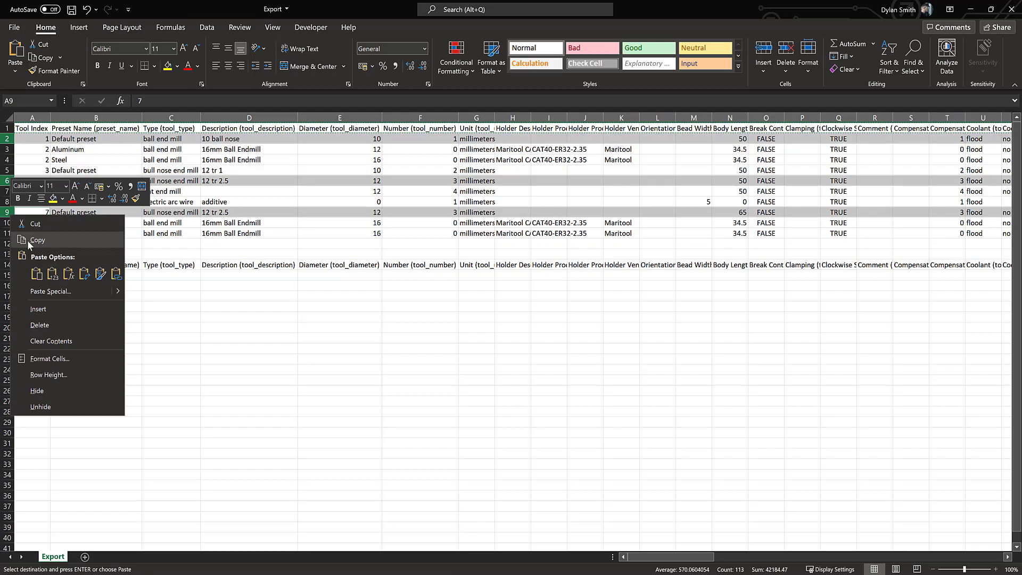
click(37, 238)
right_click(8, 275)
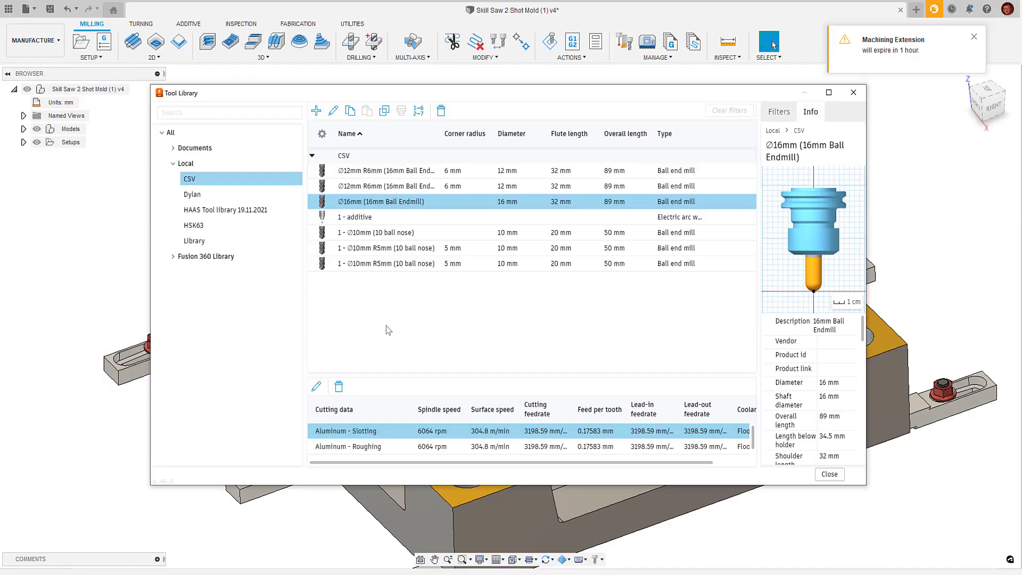
right_click(386, 329)
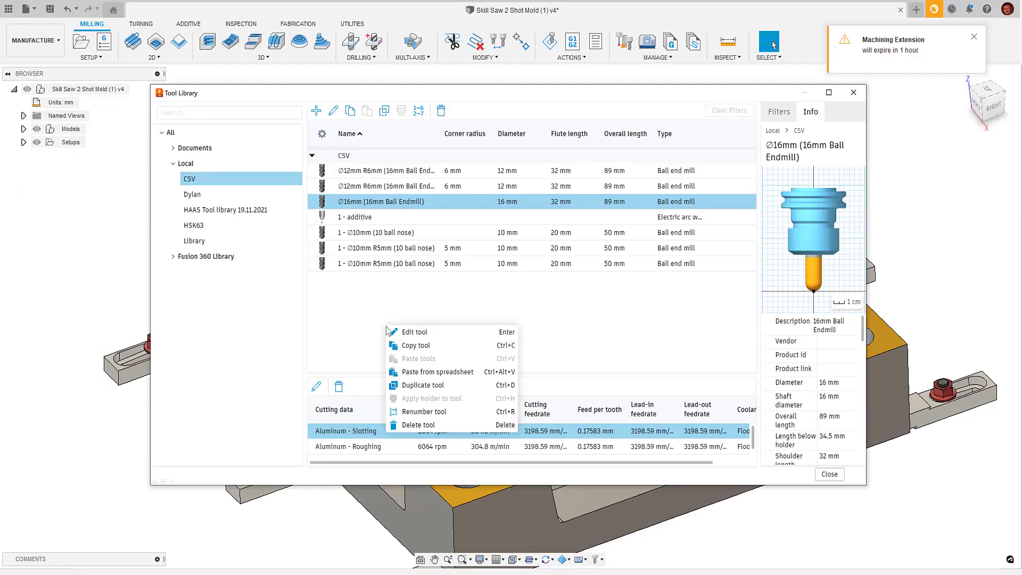
click(449, 374)
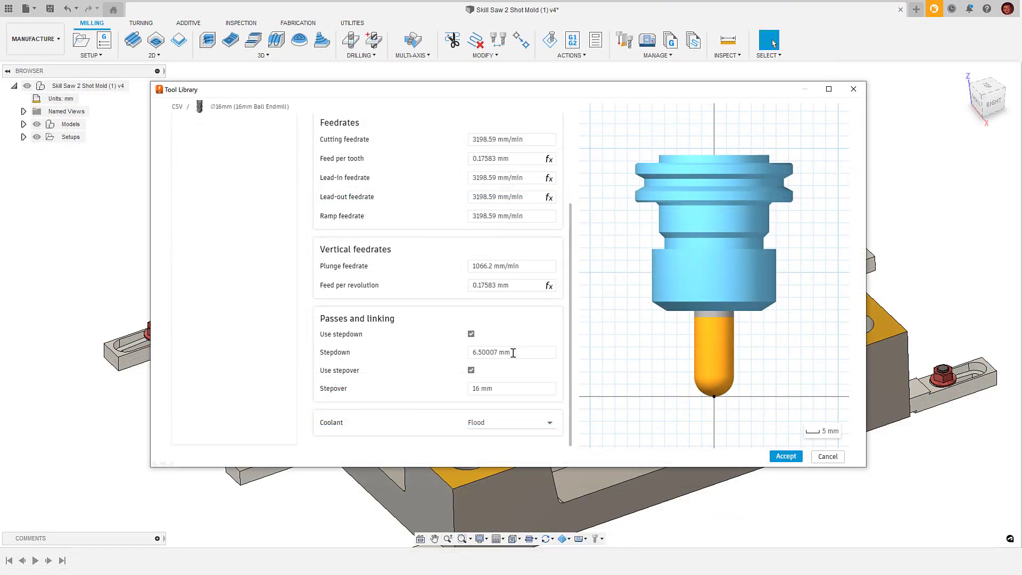
Set the 16mm Ball Endmill's stepdown to the expression tool_diameter*0.05, giving 0.8 mm
click(513, 352)
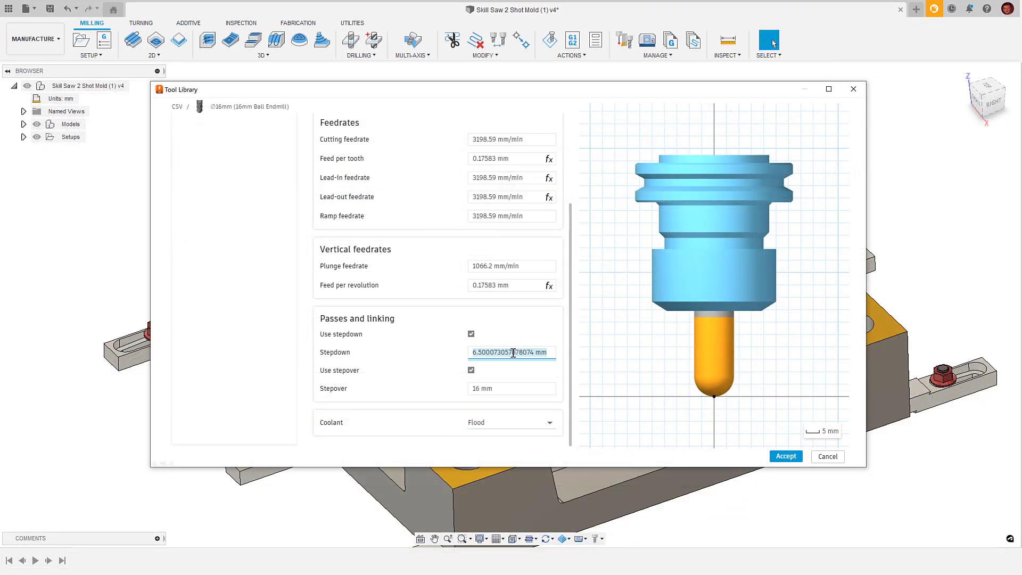
text(tool_di)
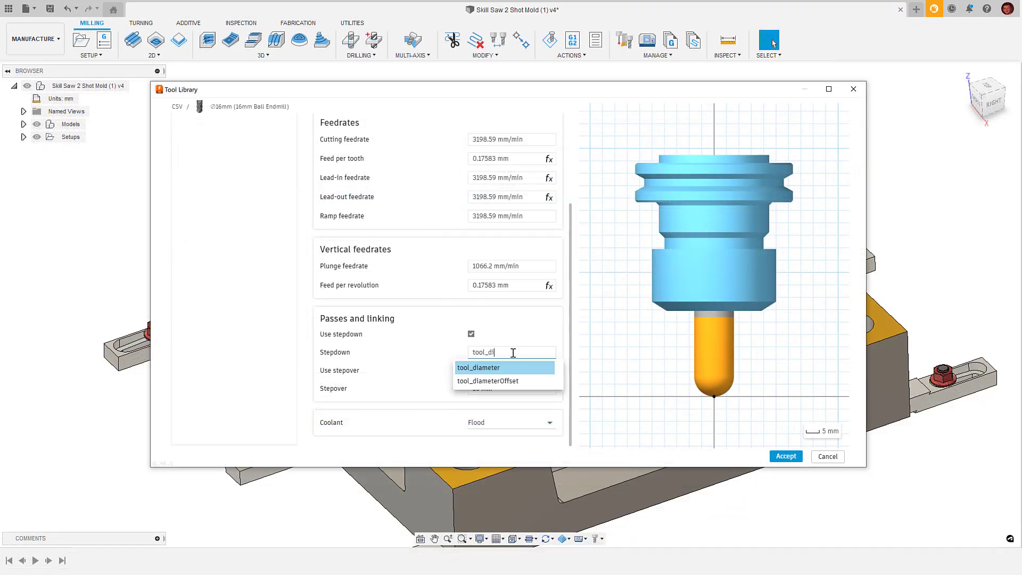
text(am)
key(Return)
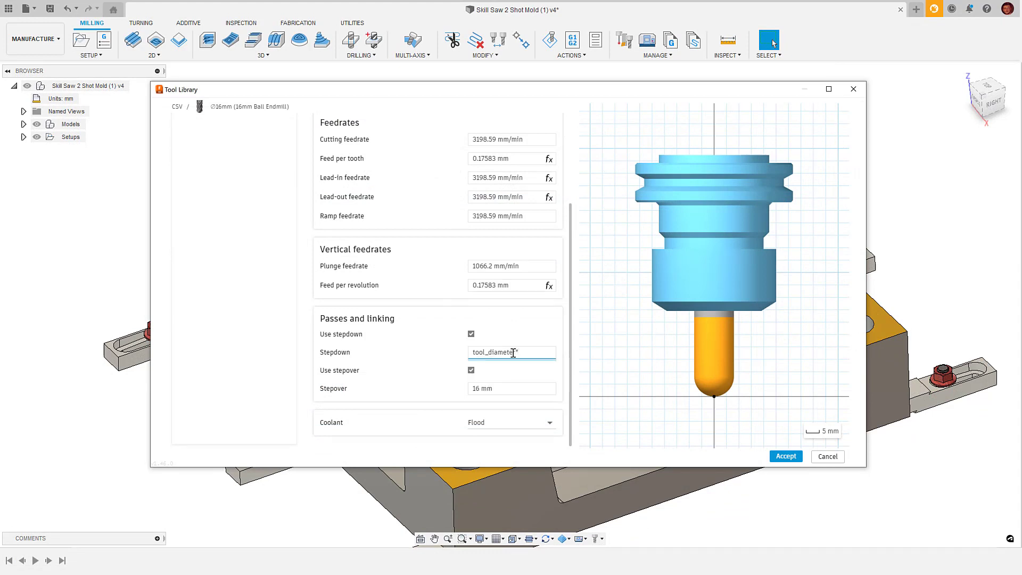
key(Return)
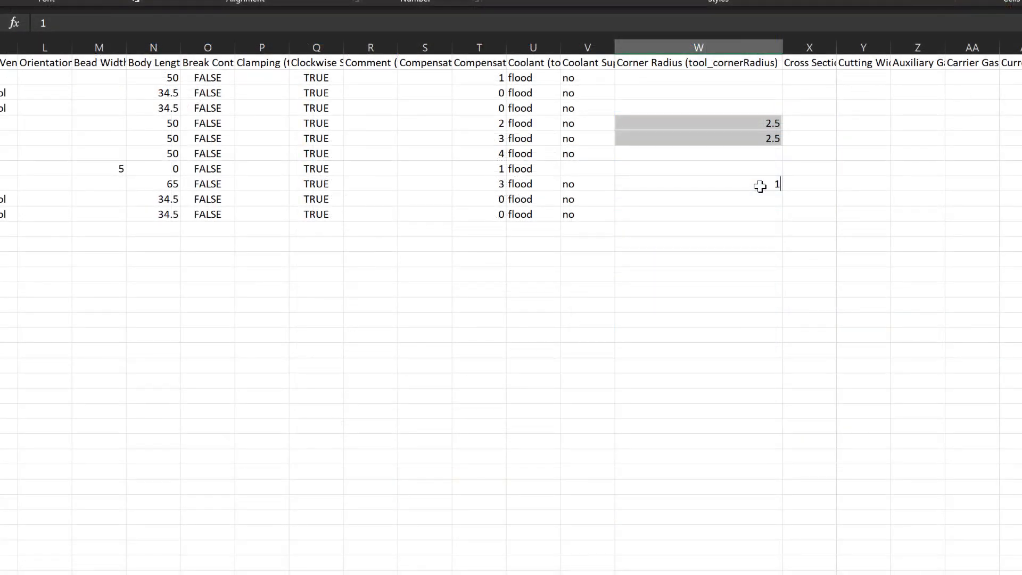
Paste the copied Steel 16mm Ball Endmill row over row 11 and select 'Steel' in B11 for editing
text(.5)
right_click(367, 256)
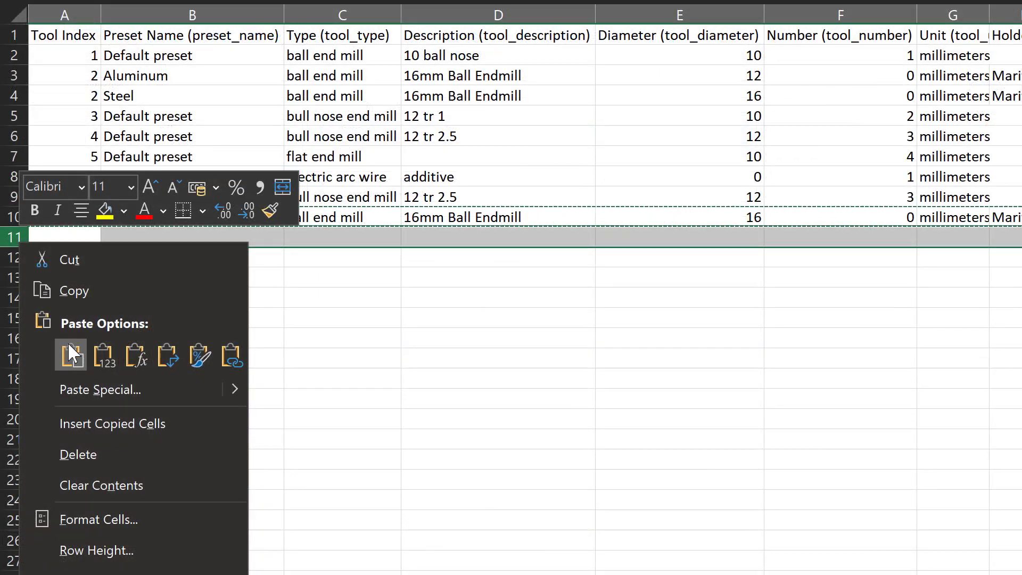
click(71, 418)
double_click(138, 240)
double_click(139, 239)
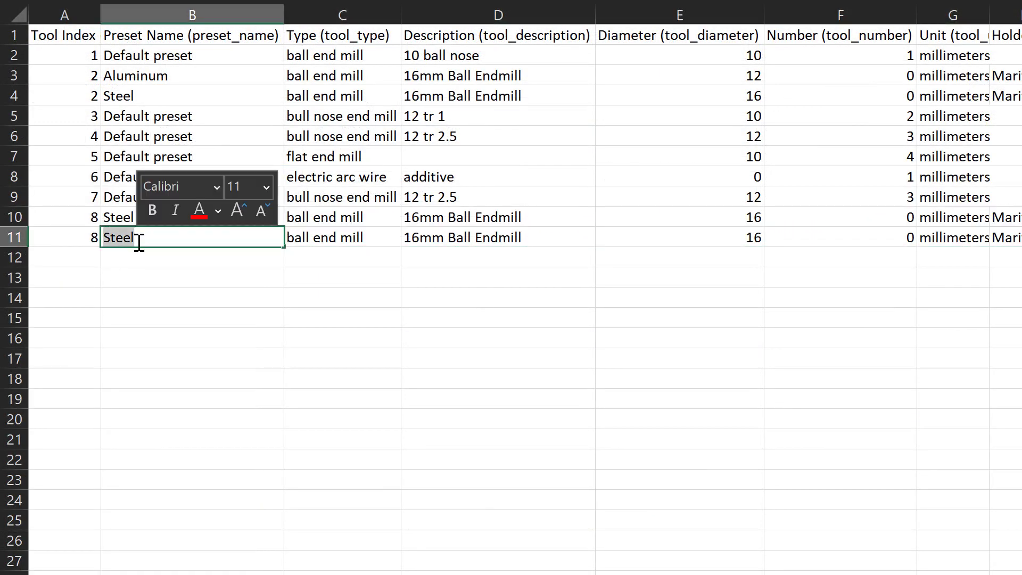